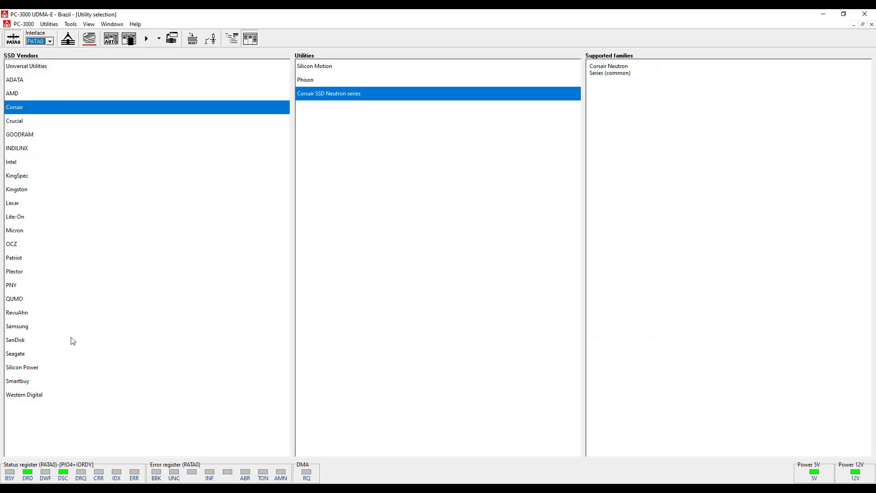
Step: Start the Kingston-Phison utility for the CP33238B (PS3111) controller with the Kingston A400 family
left_click(129, 39)
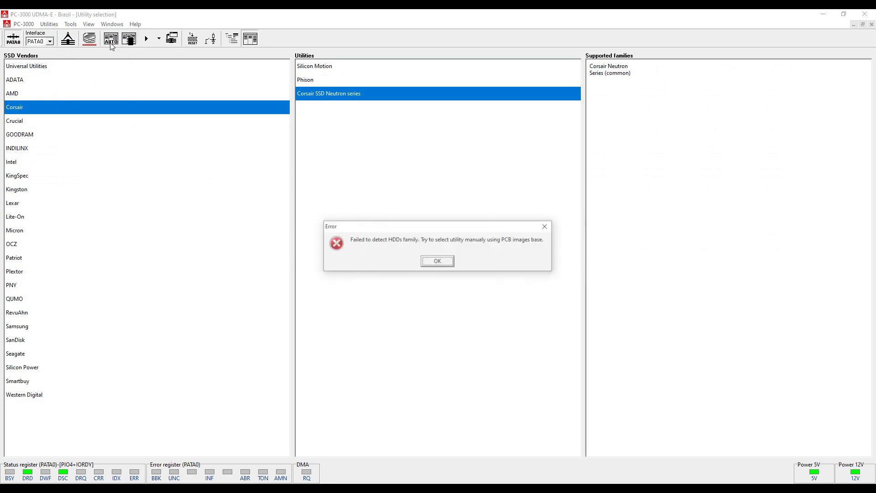
left_click(435, 262)
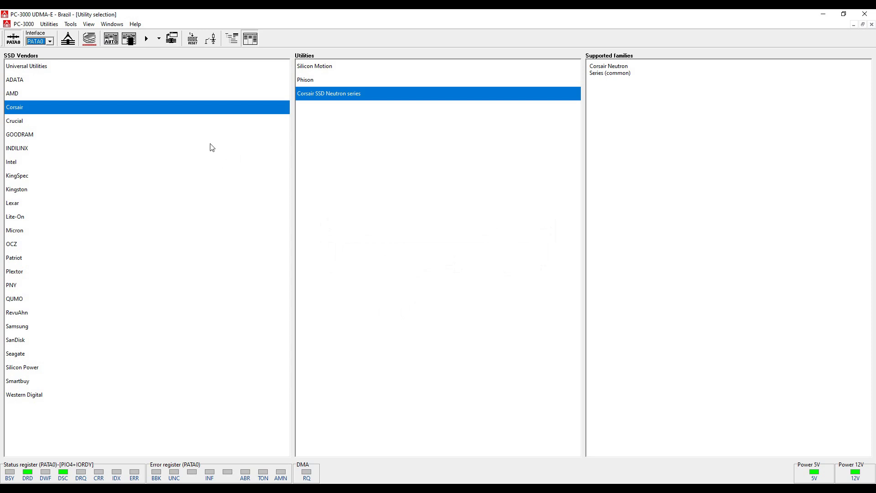
left_click(129, 39)
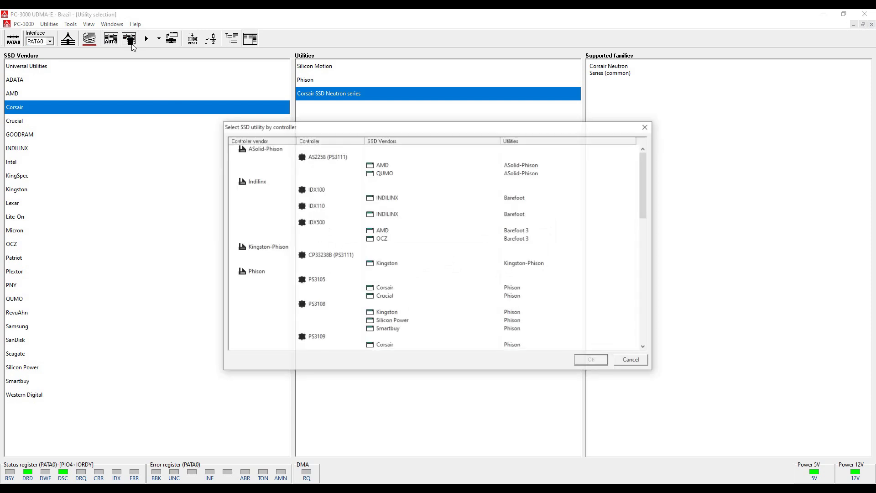
left_click(329, 255)
double_click(379, 264)
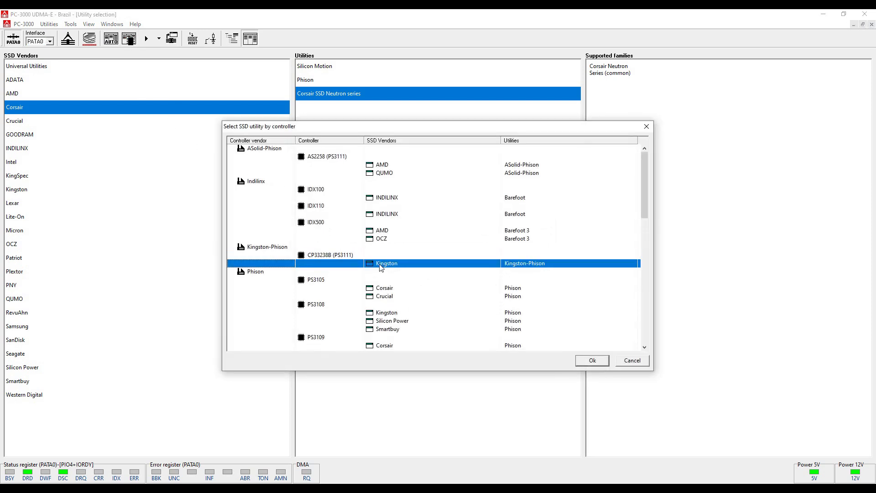
double_click(323, 97)
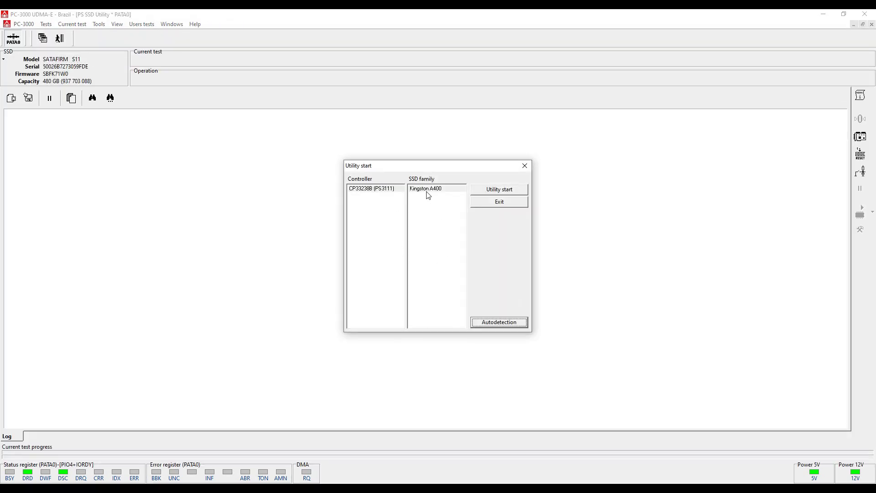
left_click(427, 191)
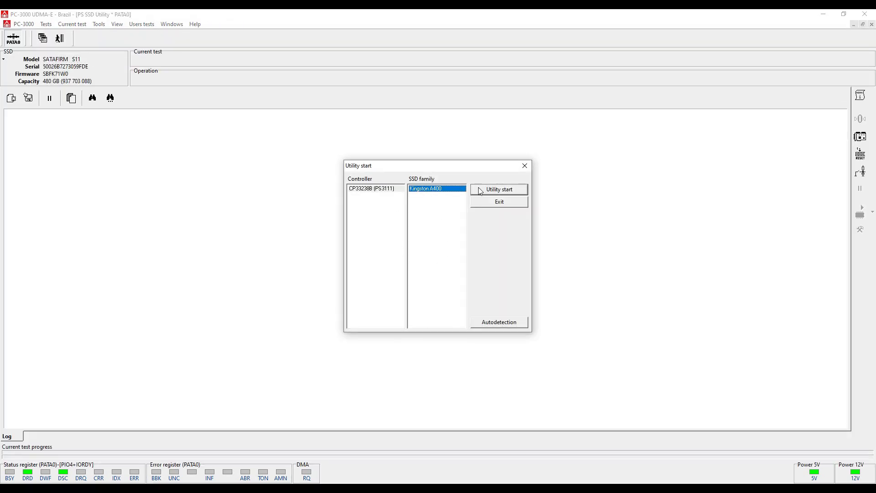
left_click(480, 189)
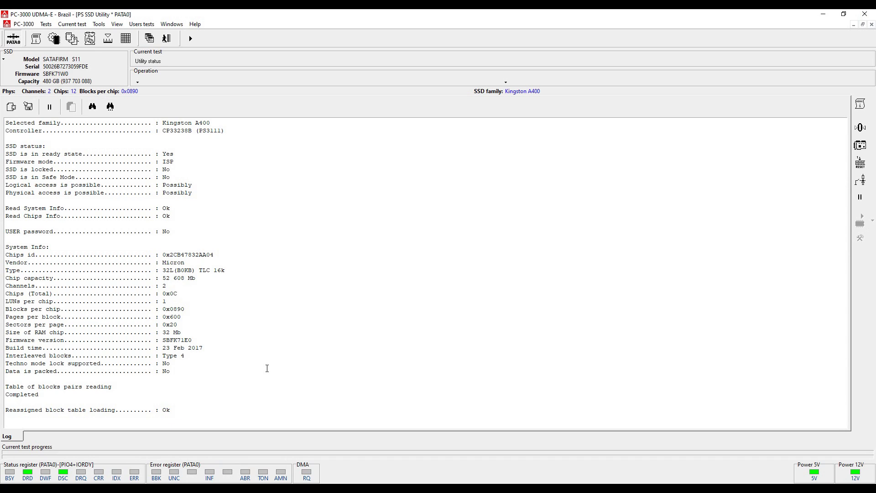
Step: Upload the loader Burner_PS3111_71.2.bin to the SSD with Safe mode enabled
left_click(108, 38)
left_click(138, 53)
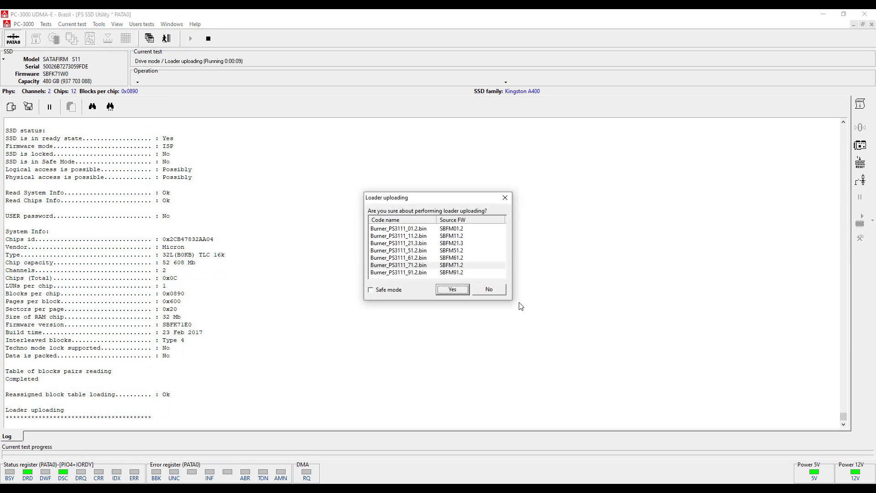
left_click(399, 266)
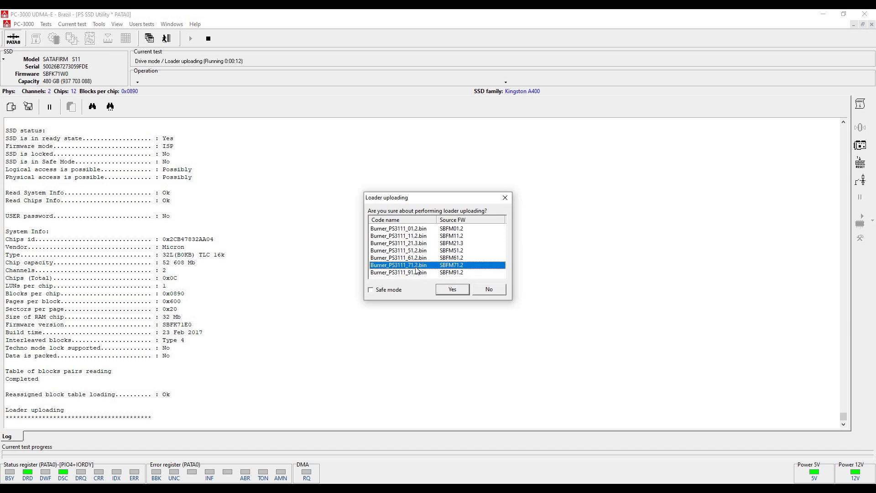
left_click(375, 292)
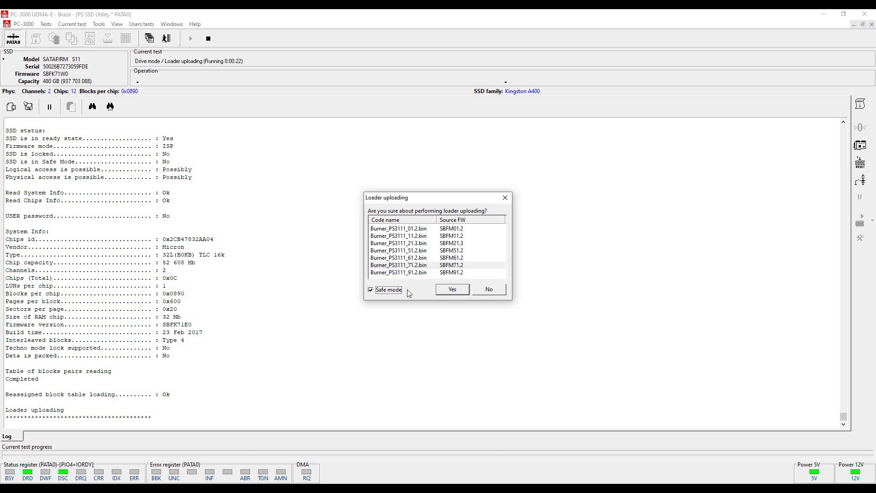
left_click(447, 292)
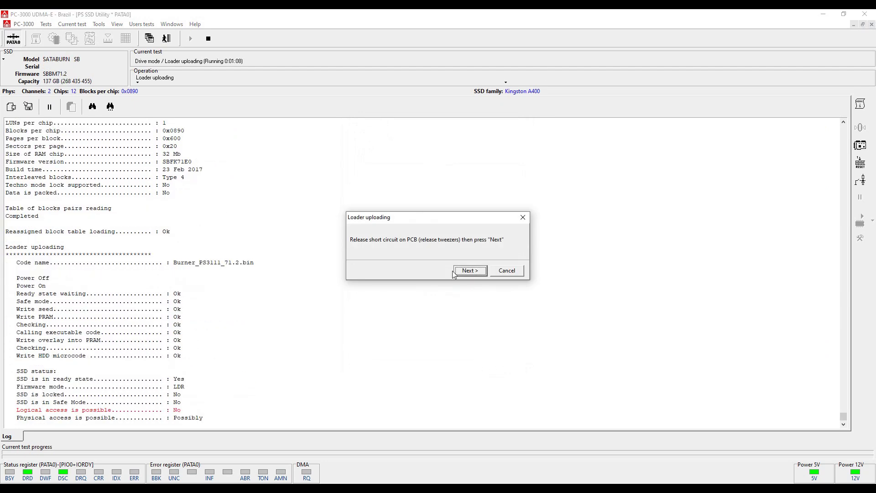
left_click(467, 271)
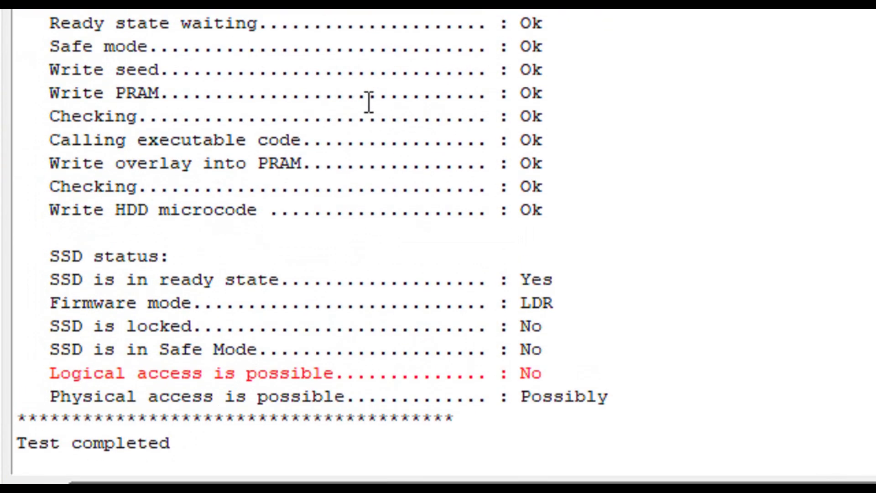
Step: Examine the loader upload log for the safe mode result and the physical access status
double_click(533, 136)
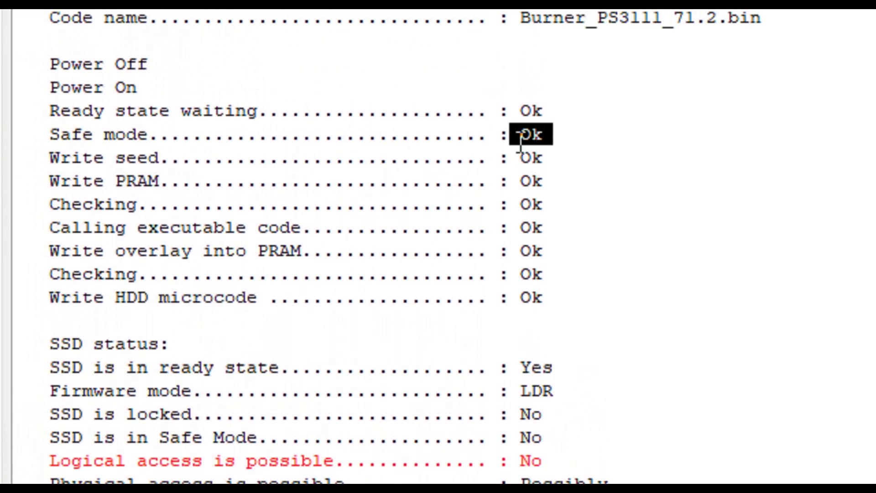
left_click(528, 154)
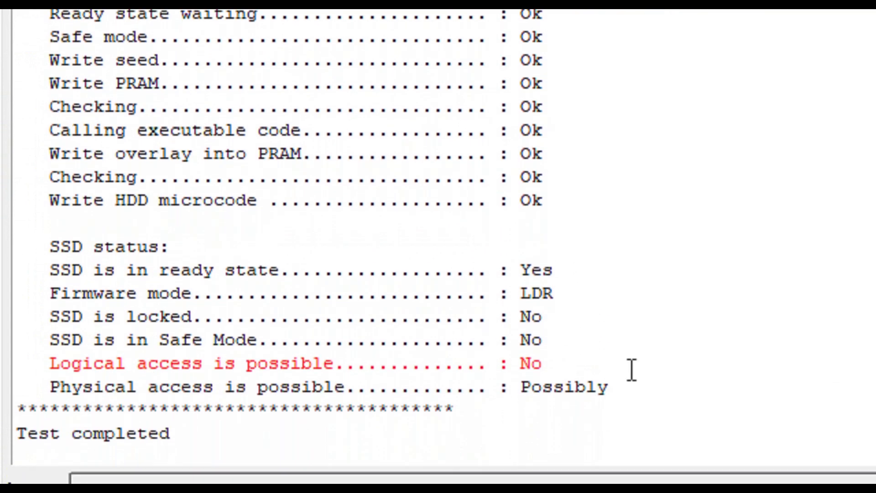
left_click_drag(51, 370, 395, 368)
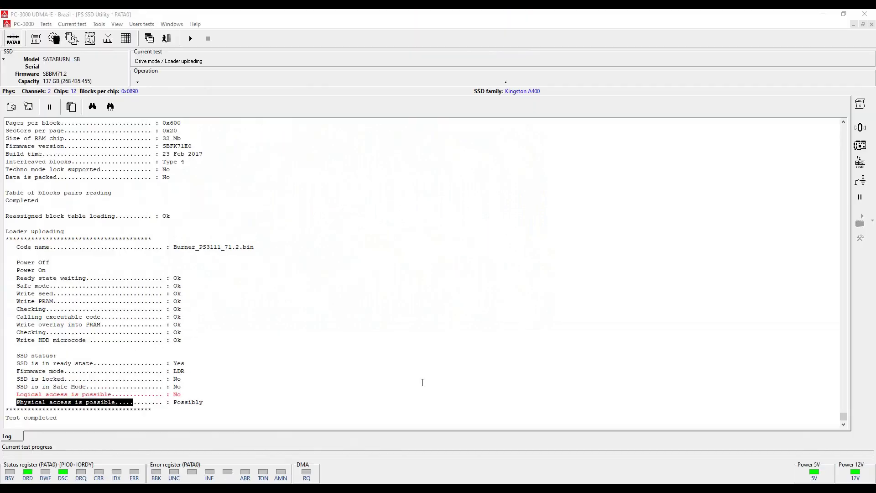
left_click(284, 340)
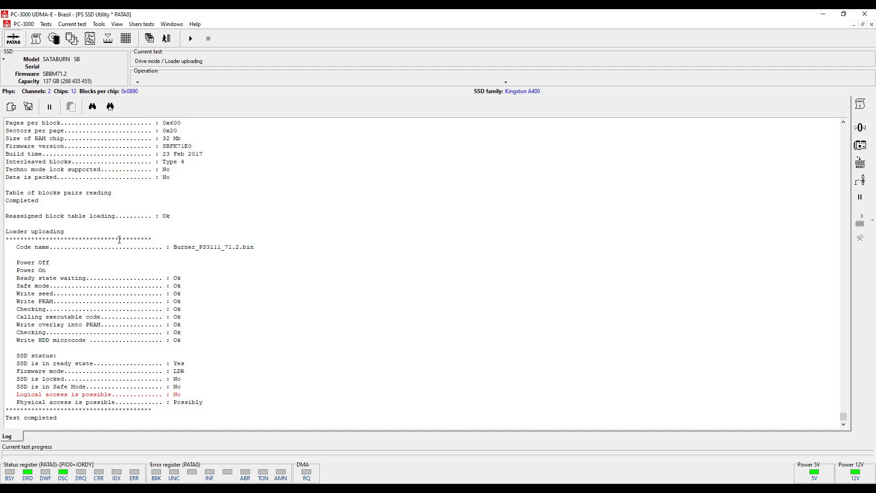
Step: Create the SSD's translator using the profile name SATABURN SB-SBBM71.2
left_click(55, 39)
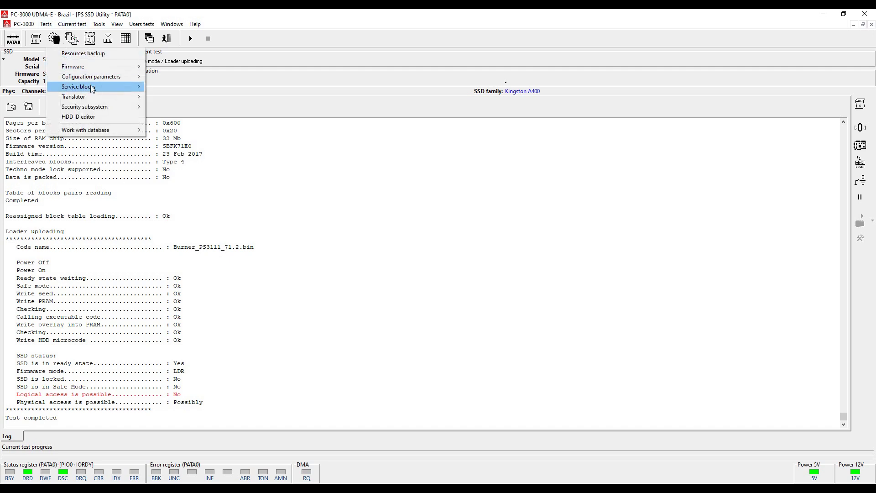
mouse_move(101, 101)
left_click(152, 96)
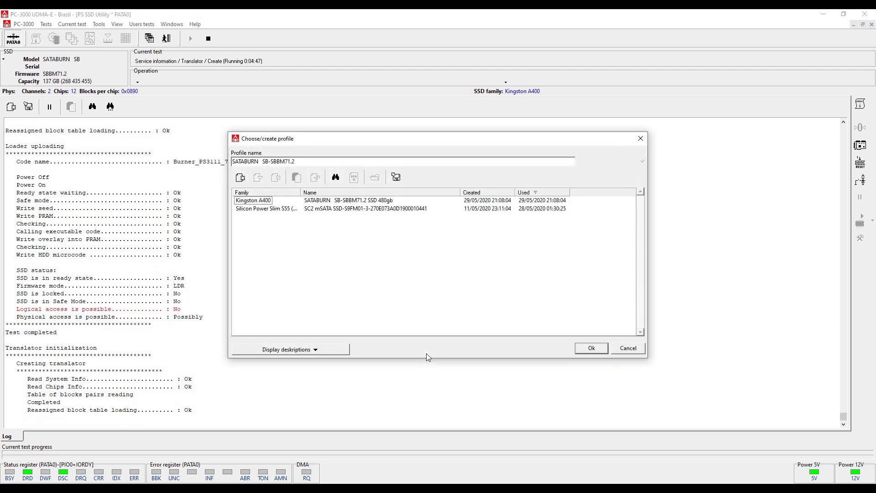
key("Return")
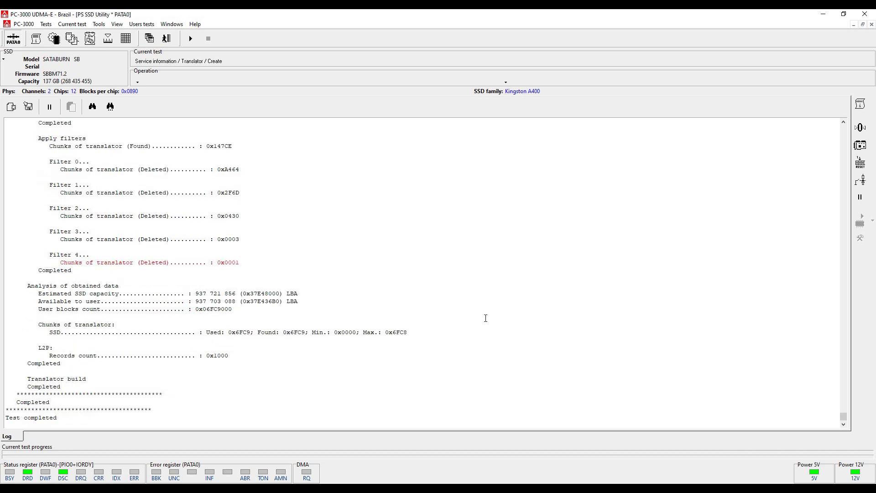
Step: Examine the translator log for the estimated capacity, user-available LBAs and translator build status
scroll(514, 235, "up", 1)
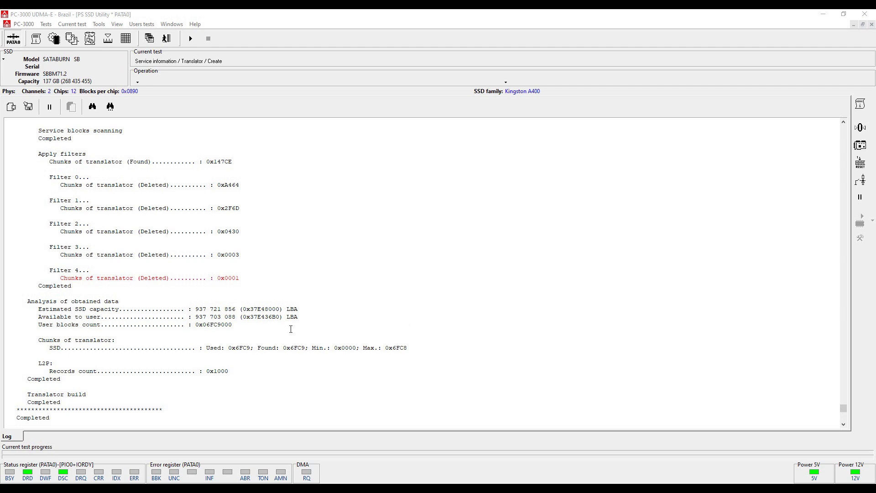
left_click_drag(335, 324, 2, 312)
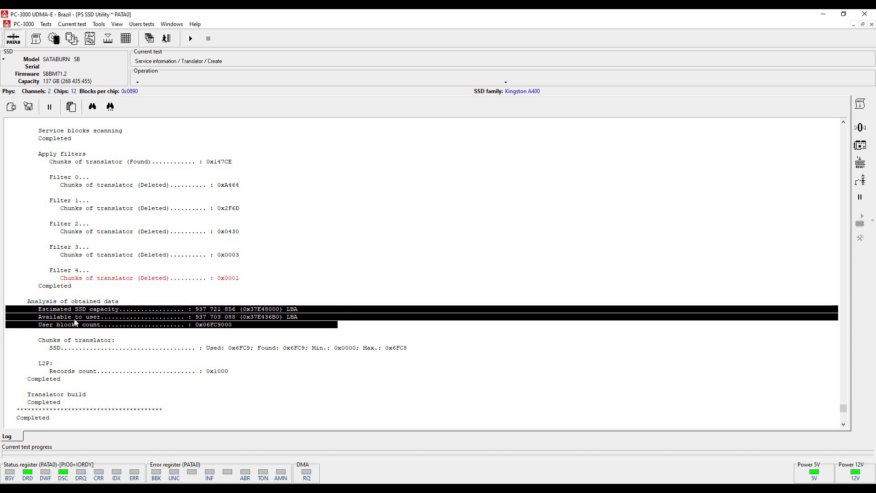
left_click_drag(192, 309, 229, 309)
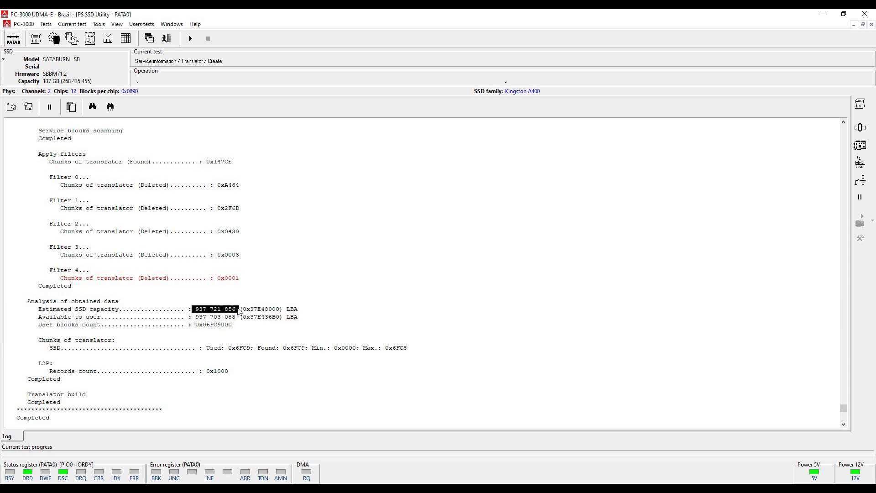
left_click(142, 391)
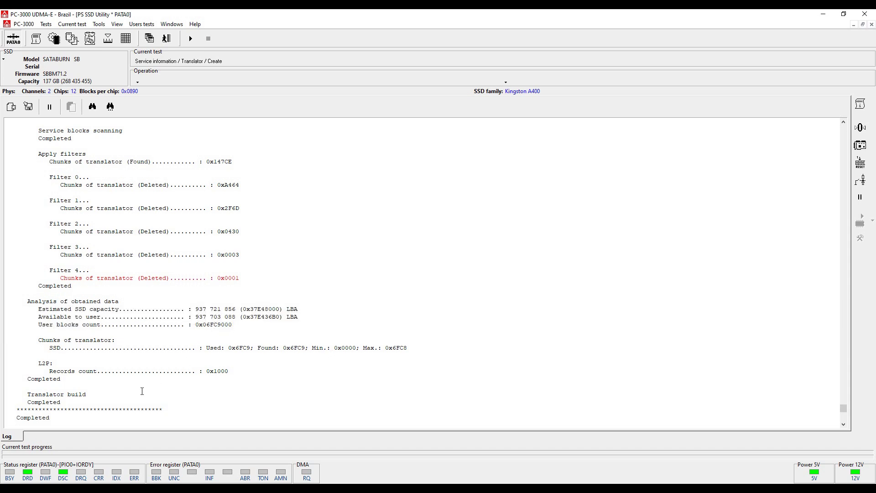
left_click_drag(100, 395, 5, 394)
left_click(34, 413)
Step: Create a new Data Extractor task stored in a new folder named SSD KINGSTON S11 FIRMWARE on drive D
left_click(171, 24)
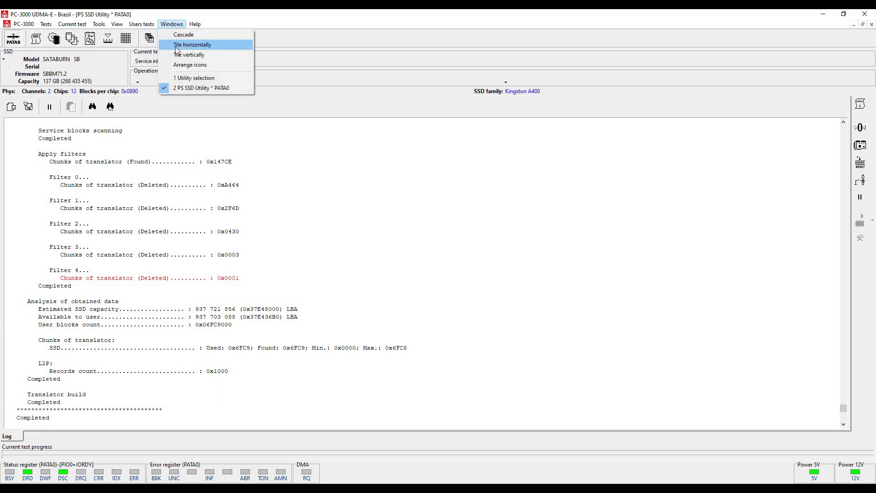
left_click(182, 78)
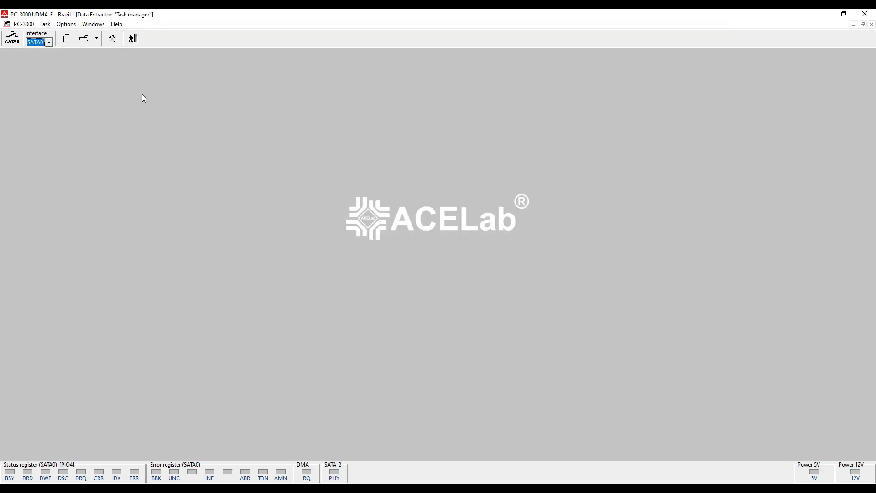
left_click(66, 39)
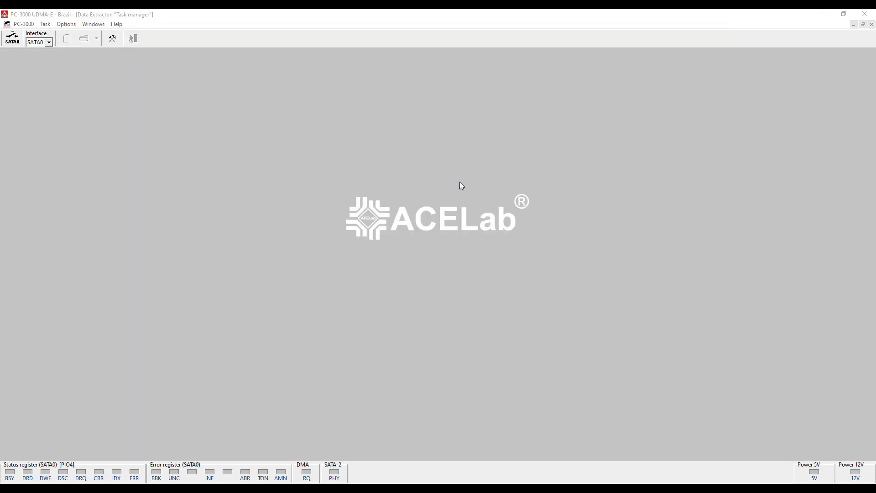
left_click(466, 310)
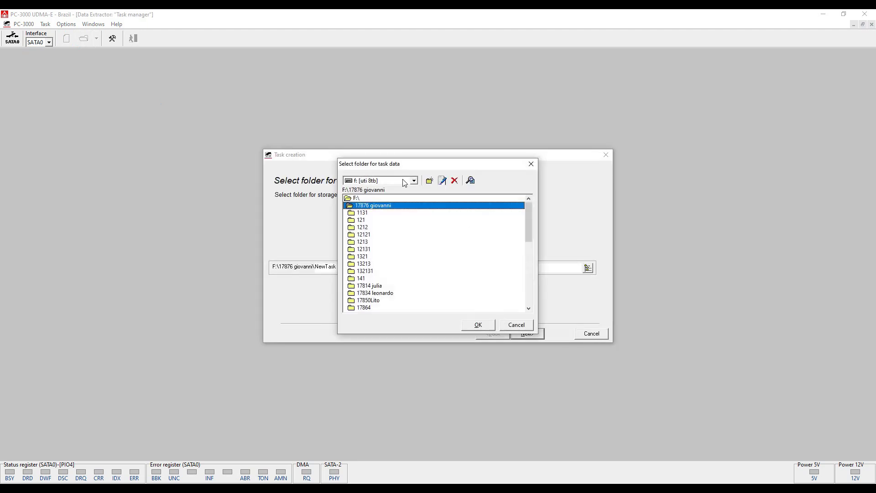
scroll(406, 186, "up", 2)
left_click(429, 180)
type("ssd kingston s11 firmware")
left_click(478, 325)
left_click(478, 325)
left_click(515, 335)
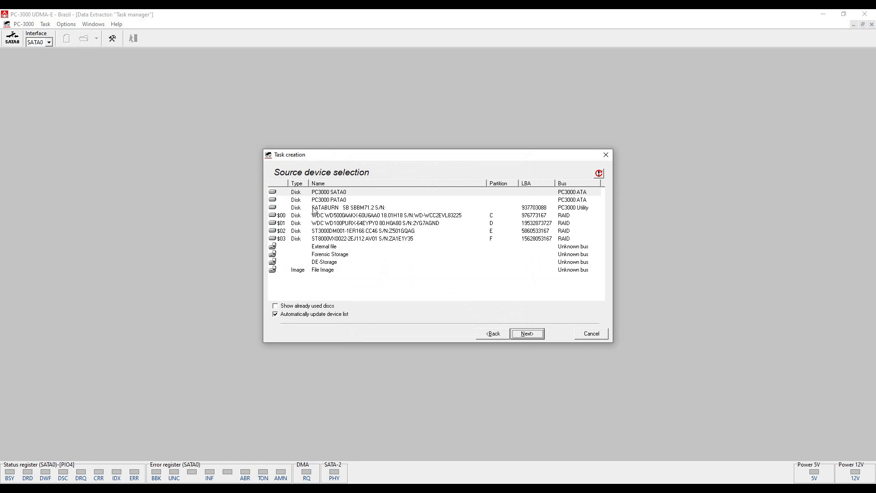
Step: Set the SATABURN SB SBBM71.2 utility disk as the task source and finish creating the task without a data copy
left_click(315, 209)
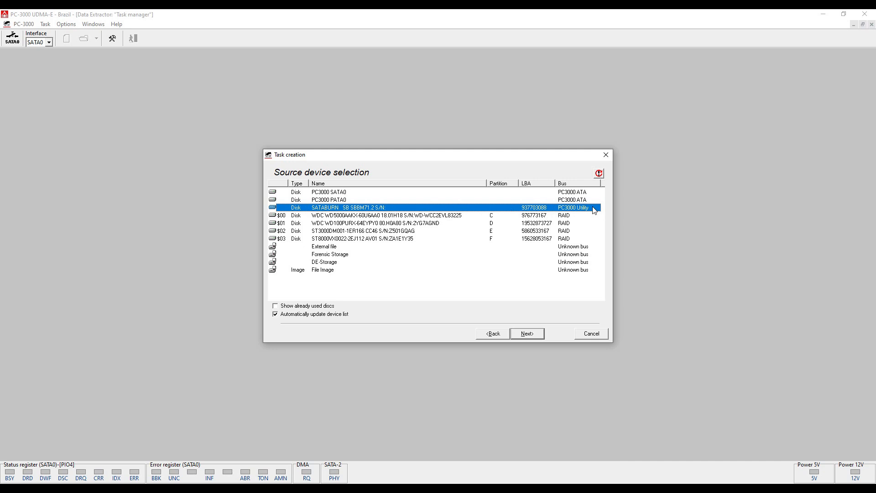
left_click(530, 335)
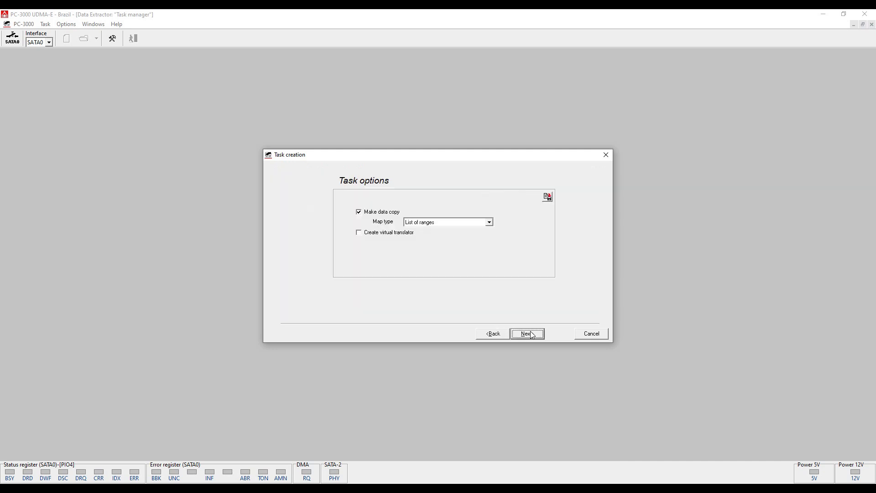
left_click(382, 212)
left_click(527, 333)
left_click(525, 335)
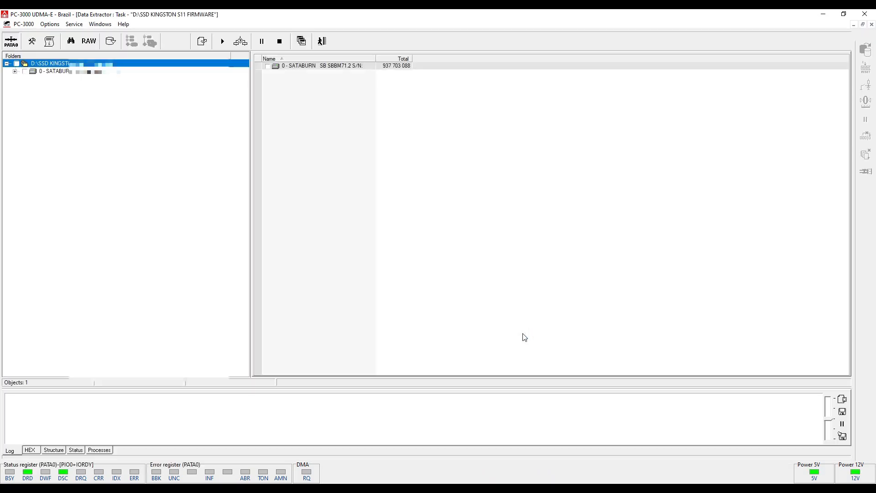
Step: Expand the SSD's EFI partition table and the first FAT partition's folders to examine their contents
left_click(15, 72)
left_click(23, 79)
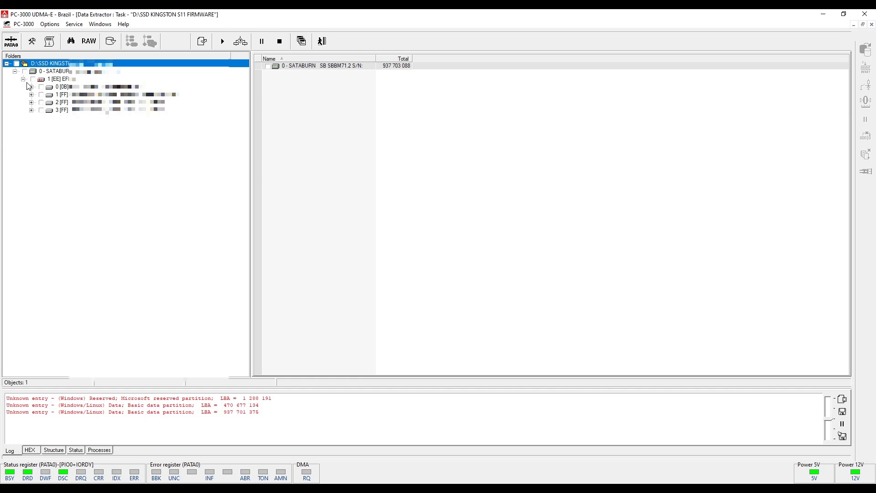
left_click(31, 89)
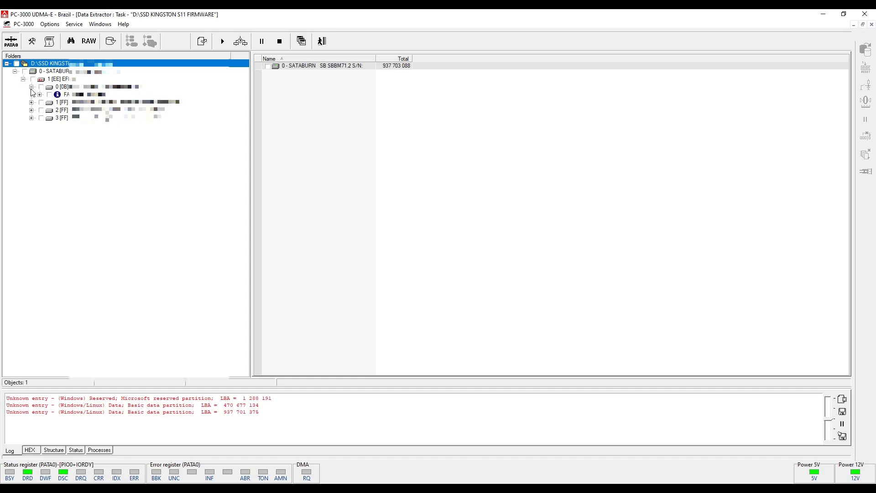
left_click(39, 95)
left_click(48, 102)
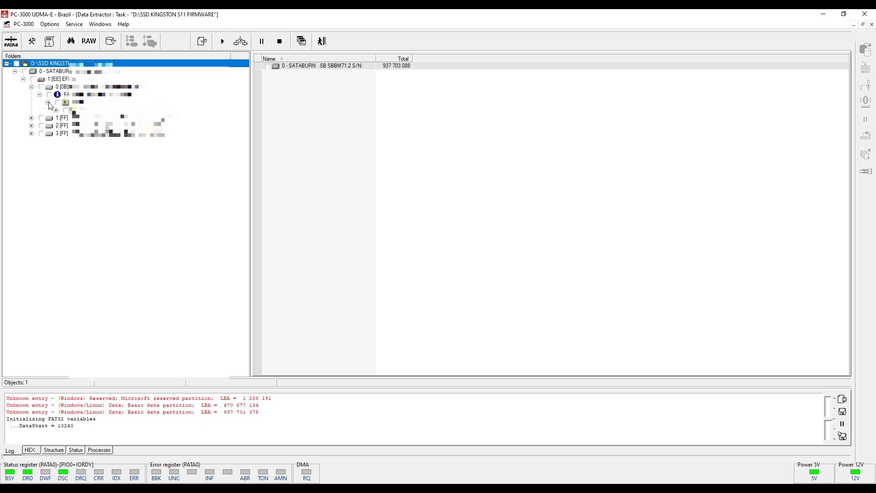
left_click(55, 110)
left_click(64, 126)
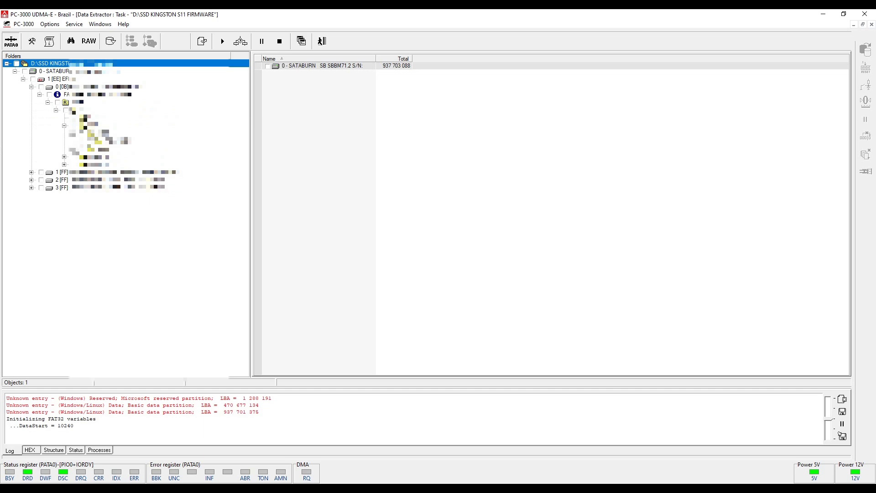
left_click(64, 157)
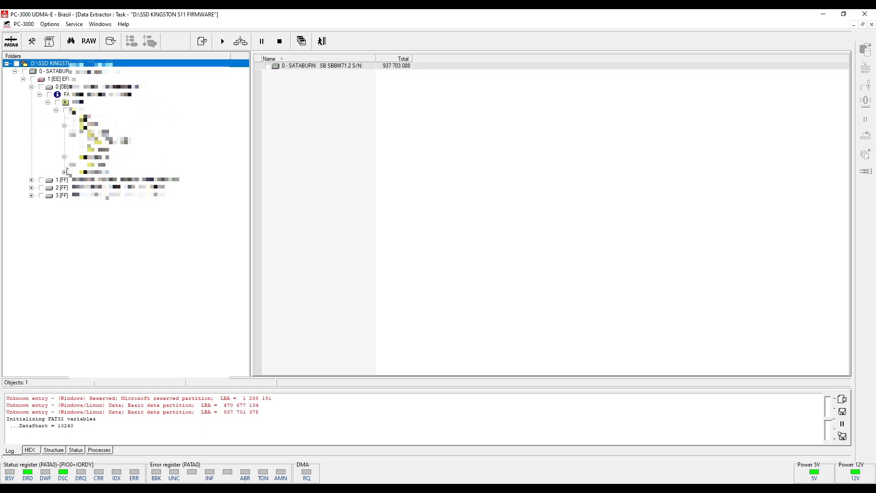
left_click(64, 172)
left_click(64, 187)
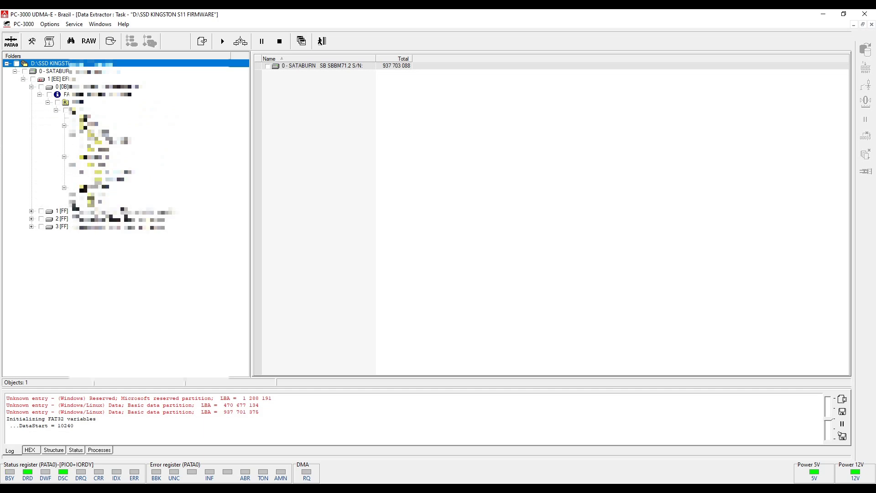
left_click(72, 193)
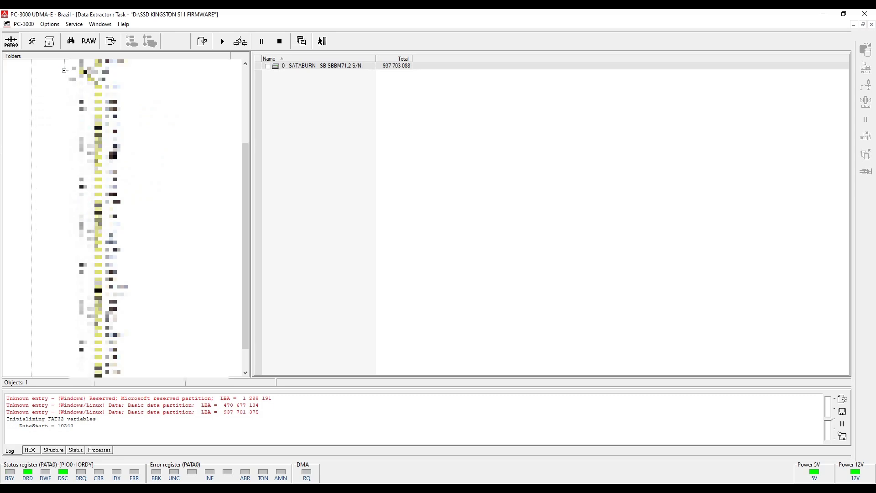